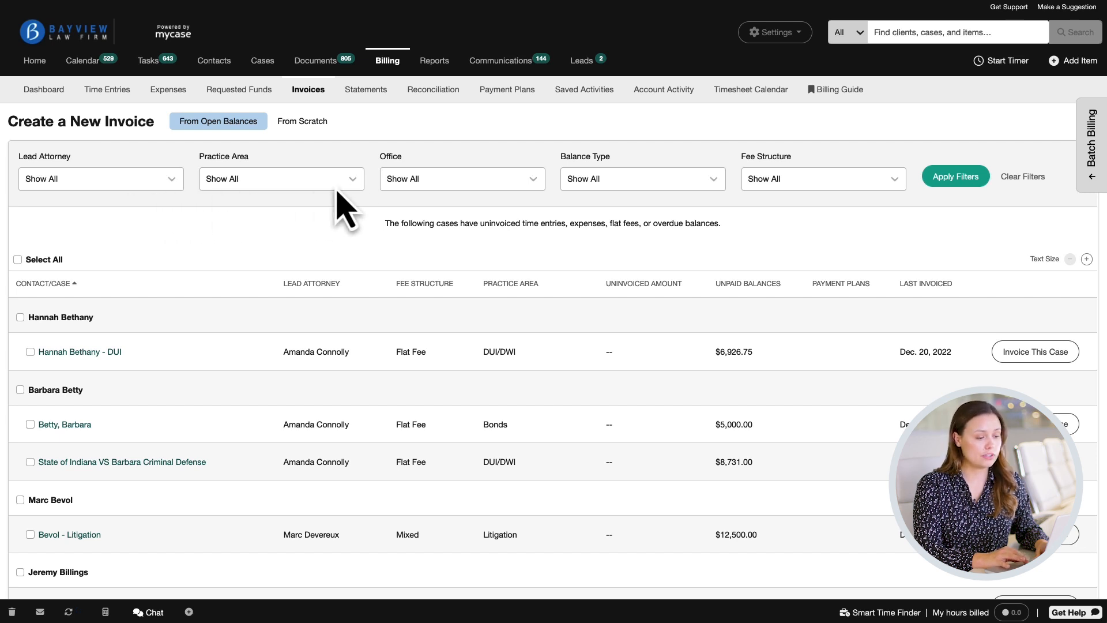
left_click(354, 187)
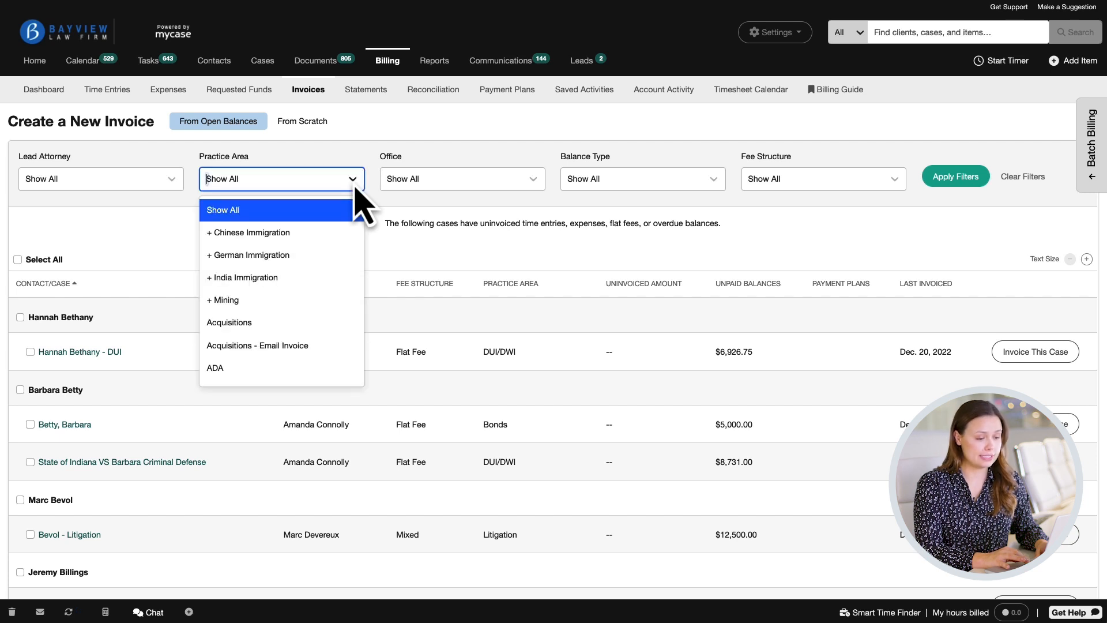
left_click(354, 186)
left_click(171, 187)
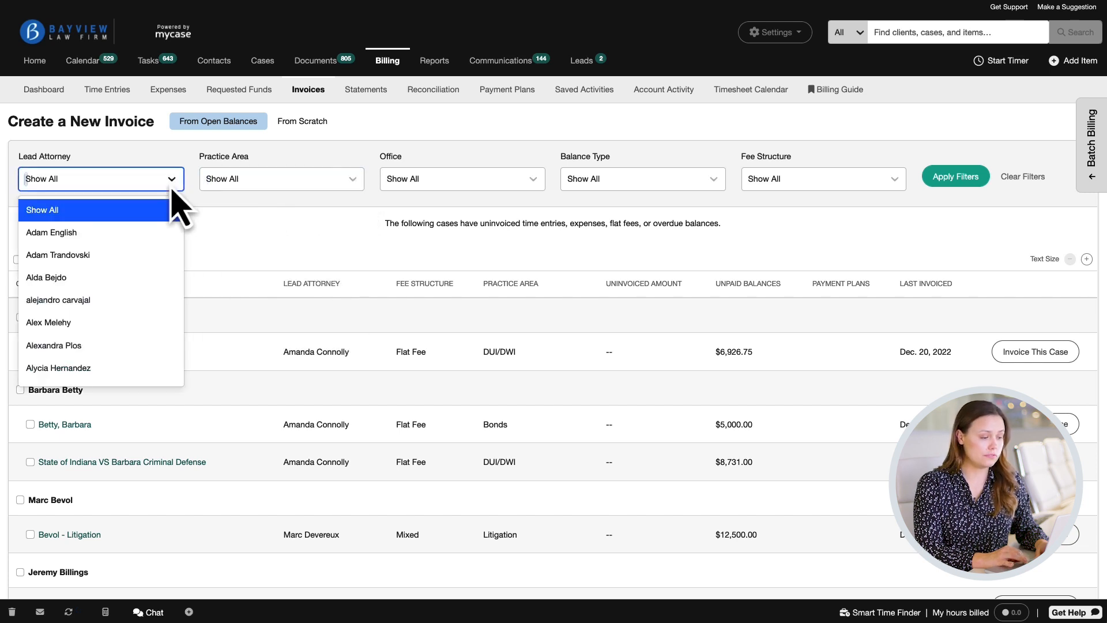
left_click(172, 188)
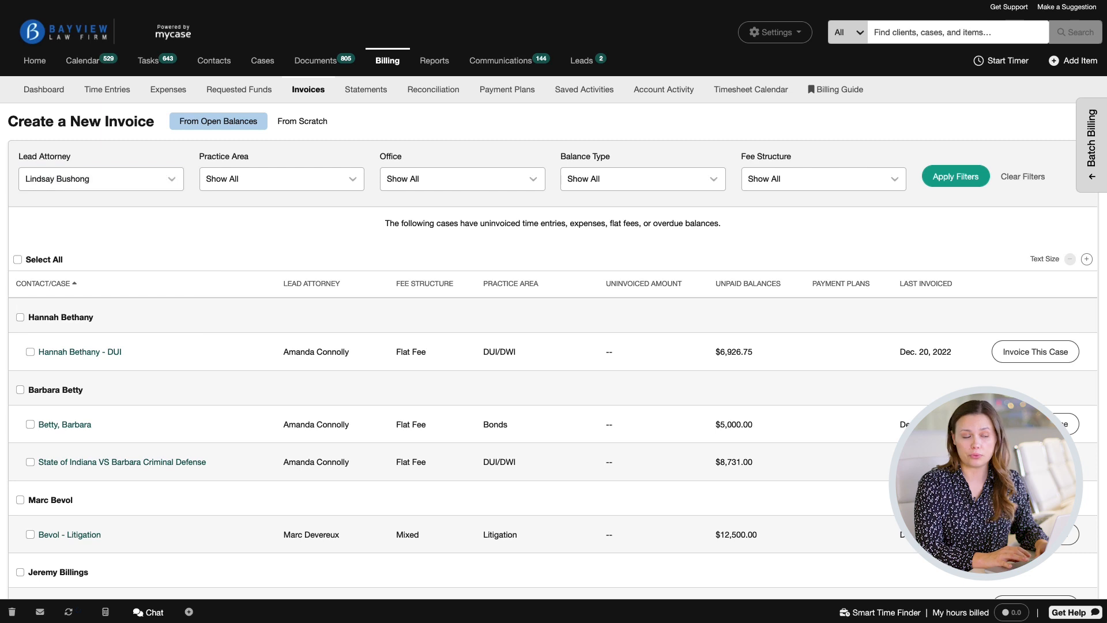
left_click(955, 177)
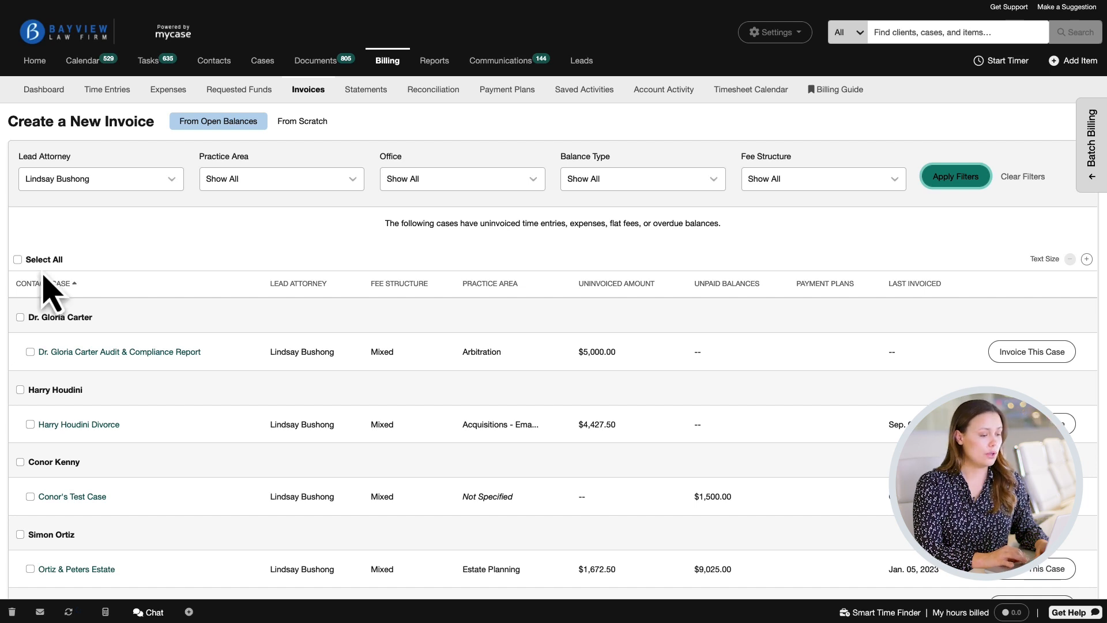
Toggle Select All on and off, then select the Dr. Gloria Carter and Harry Houdini Divorce cases for batch billing.
left_click(17, 260)
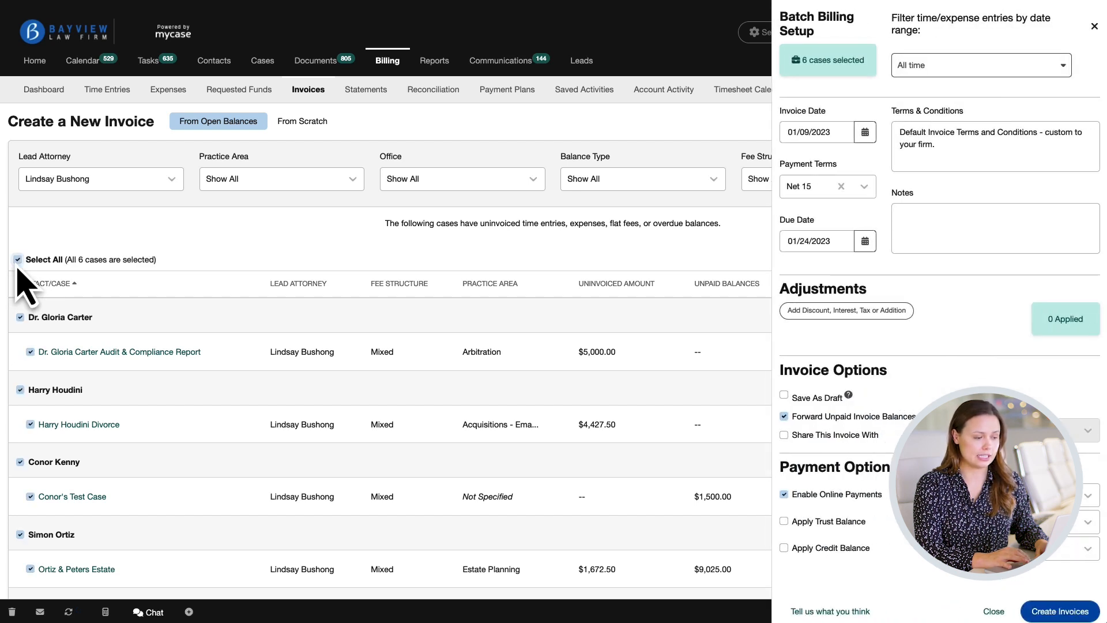
left_click(17, 259)
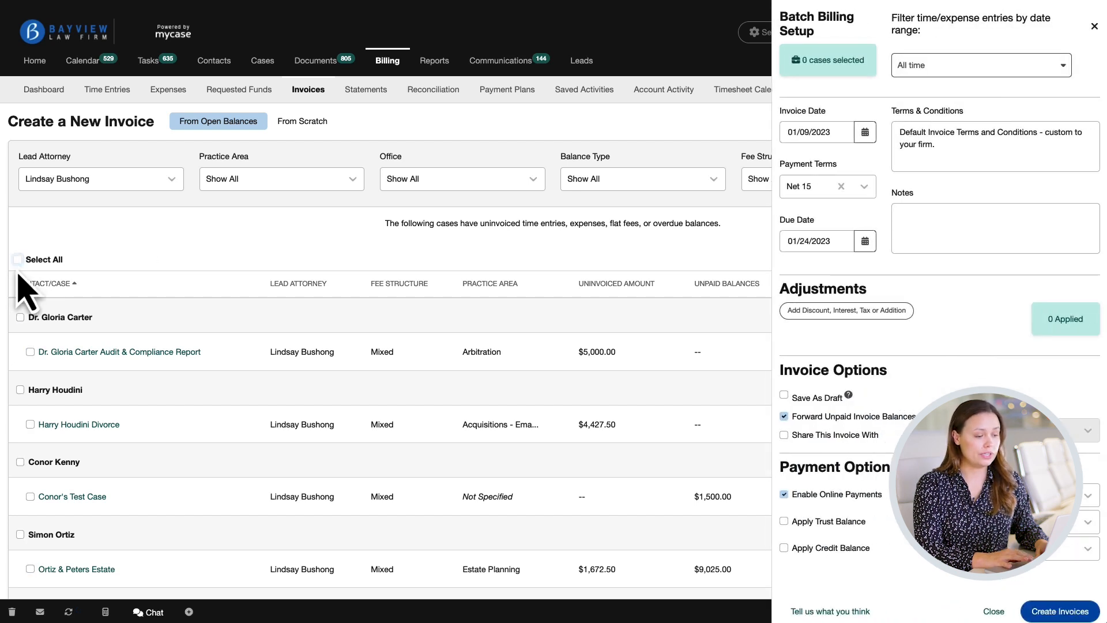
left_click(23, 323)
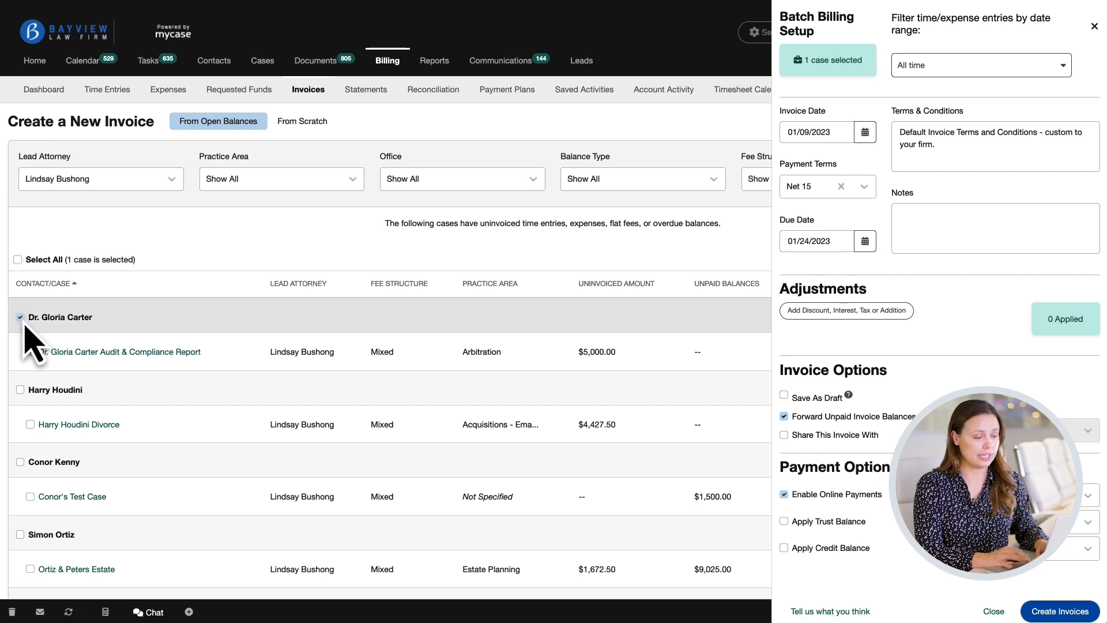
left_click(30, 425)
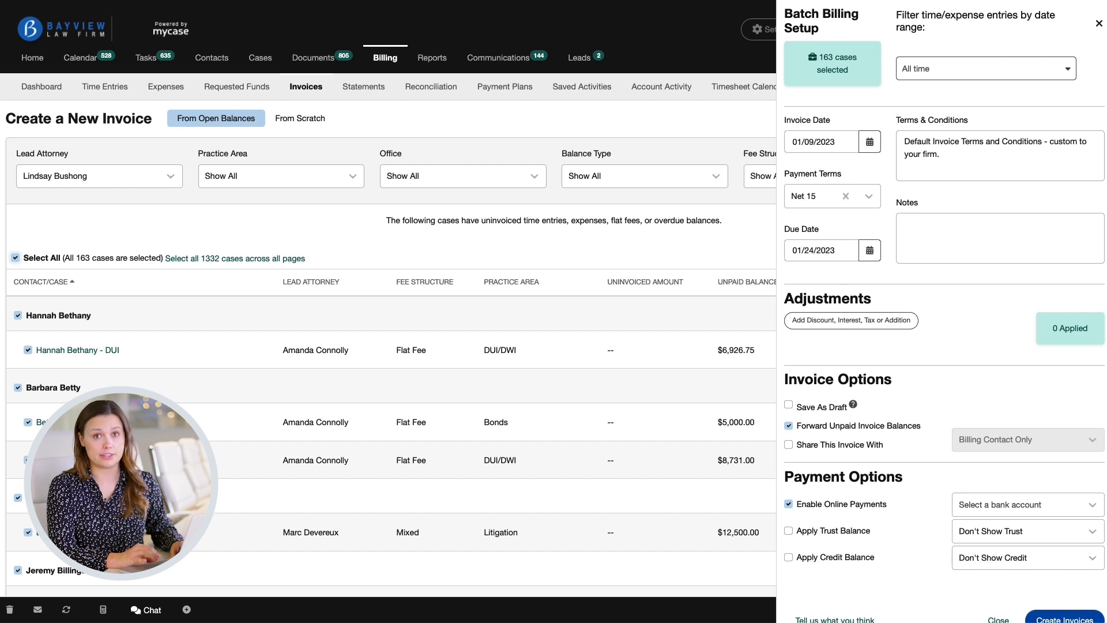
Limit the batch's time and expense entries to the last 7 days.
left_click(1068, 70)
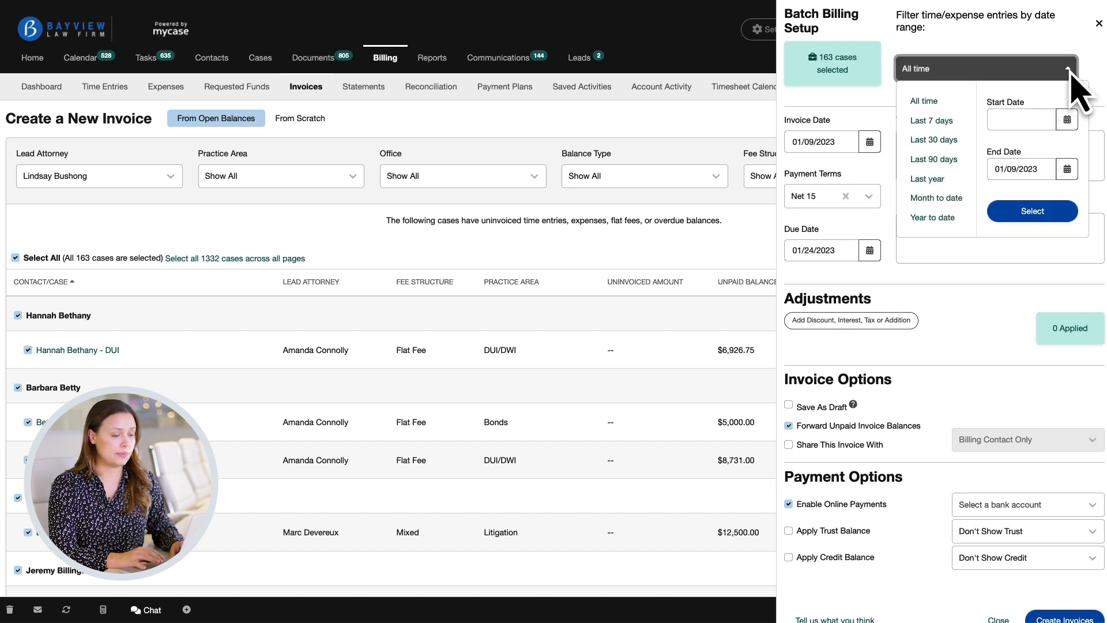
left_click(945, 121)
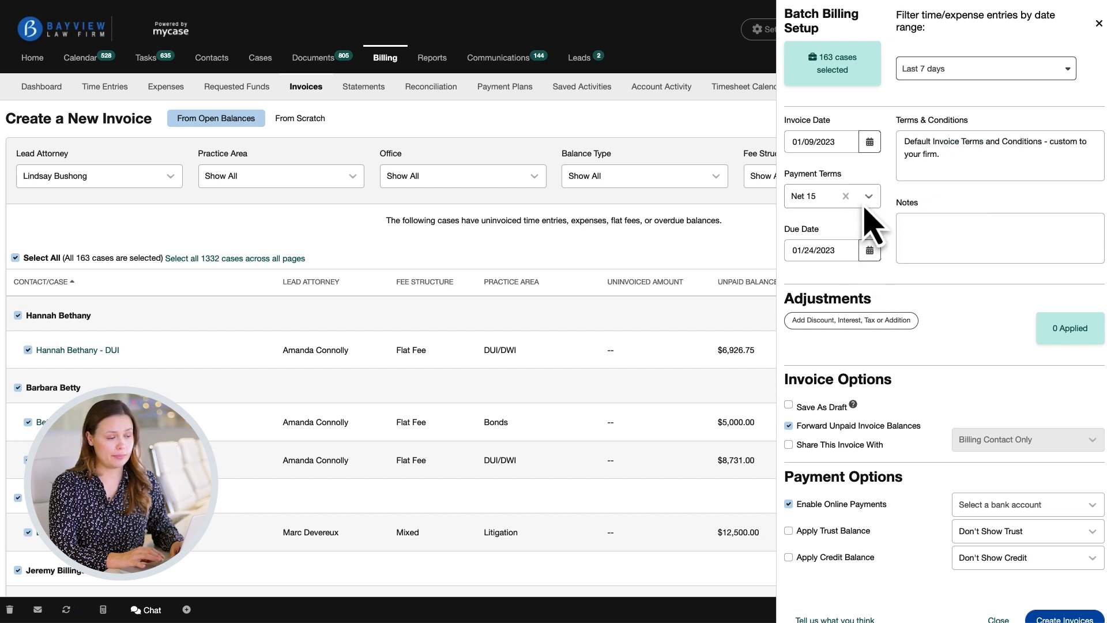
left_click(905, 145)
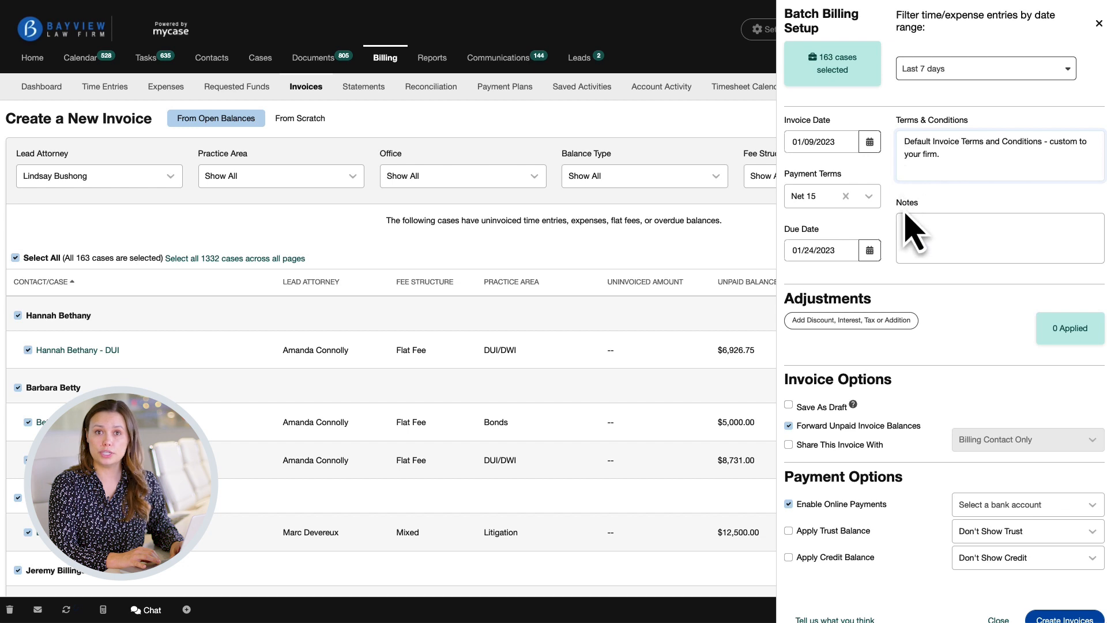
Add an Interest adjustment on flat fees with an amount of 1 %.
scroll(913, 230, "down", 1)
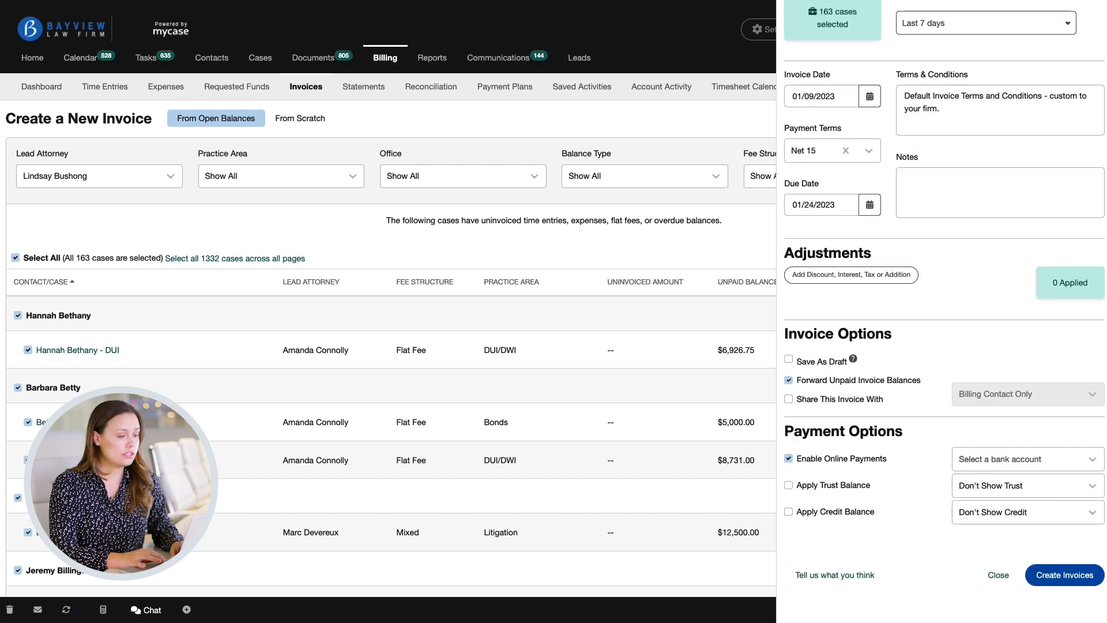
left_click(870, 282)
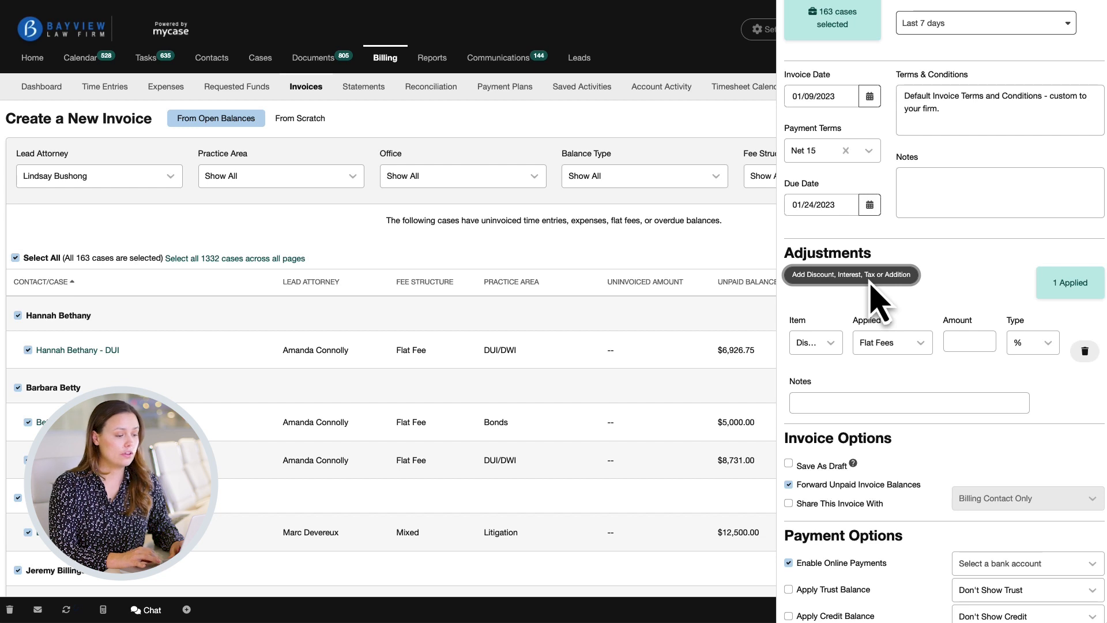
left_click(833, 344)
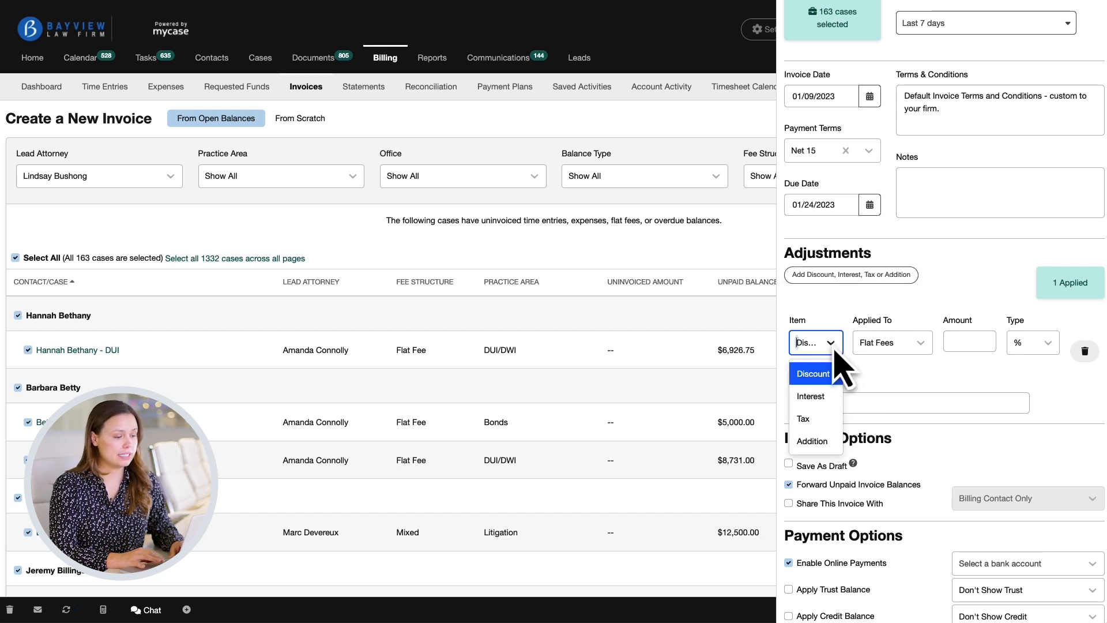
left_click(830, 397)
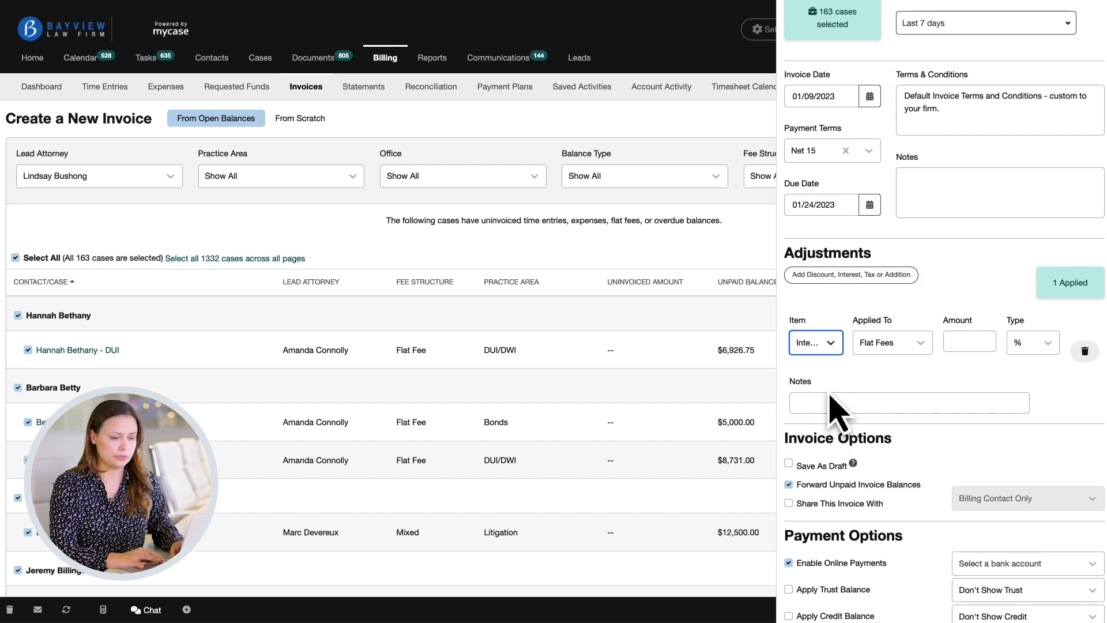
left_click(968, 342)
type("1")
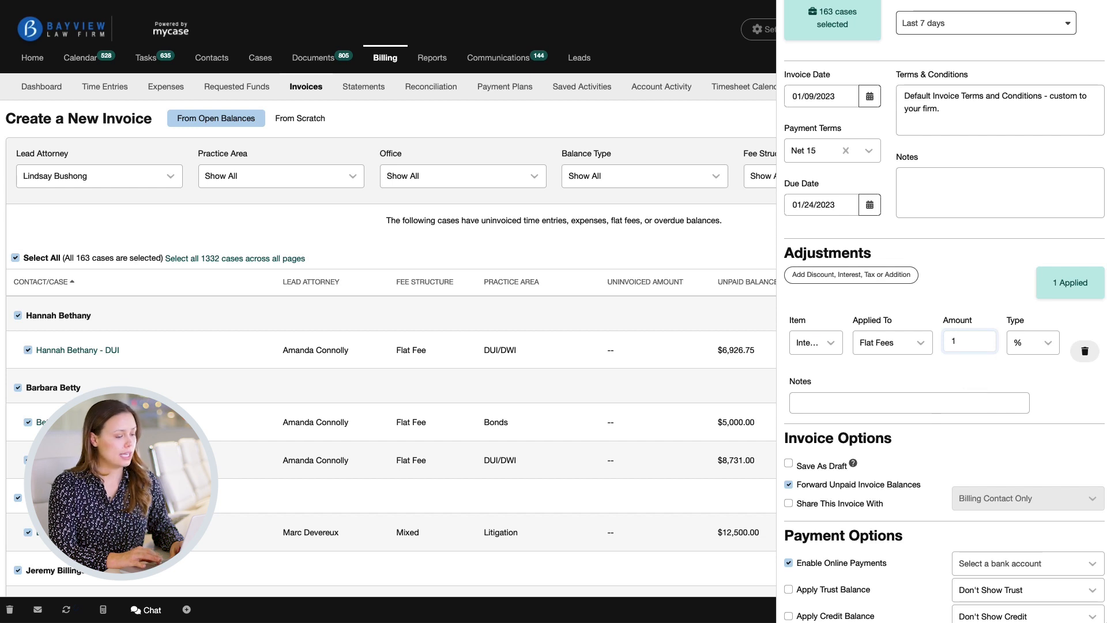
Enter the adjustment note 'Late interest fee for overdue balances'.
left_click(934, 403)
type("Late ")
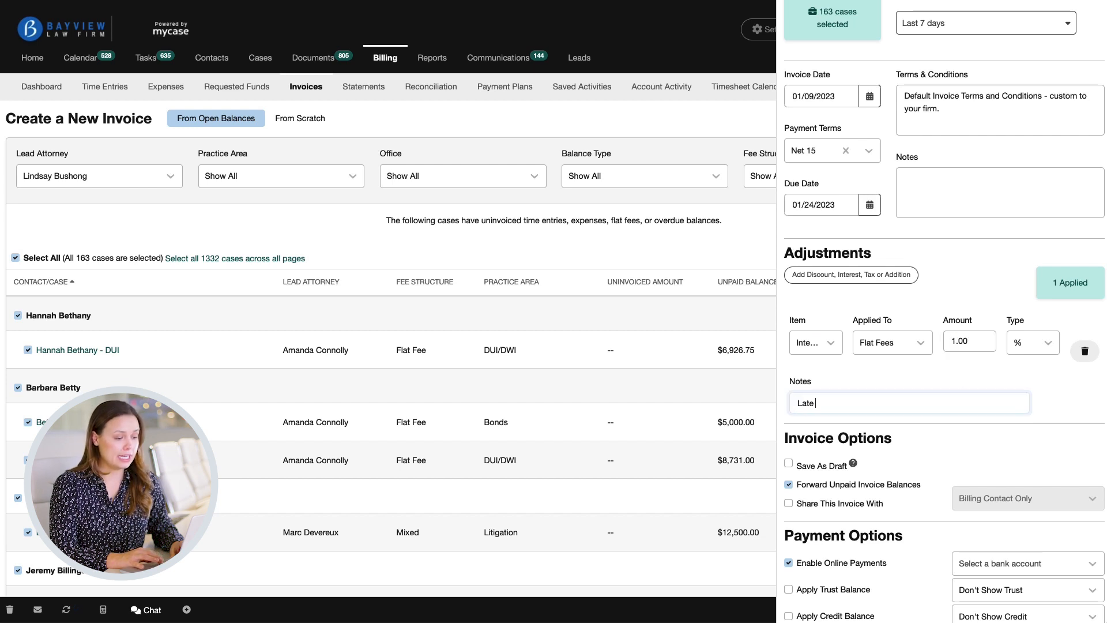
type("interest fee for overdue balances")
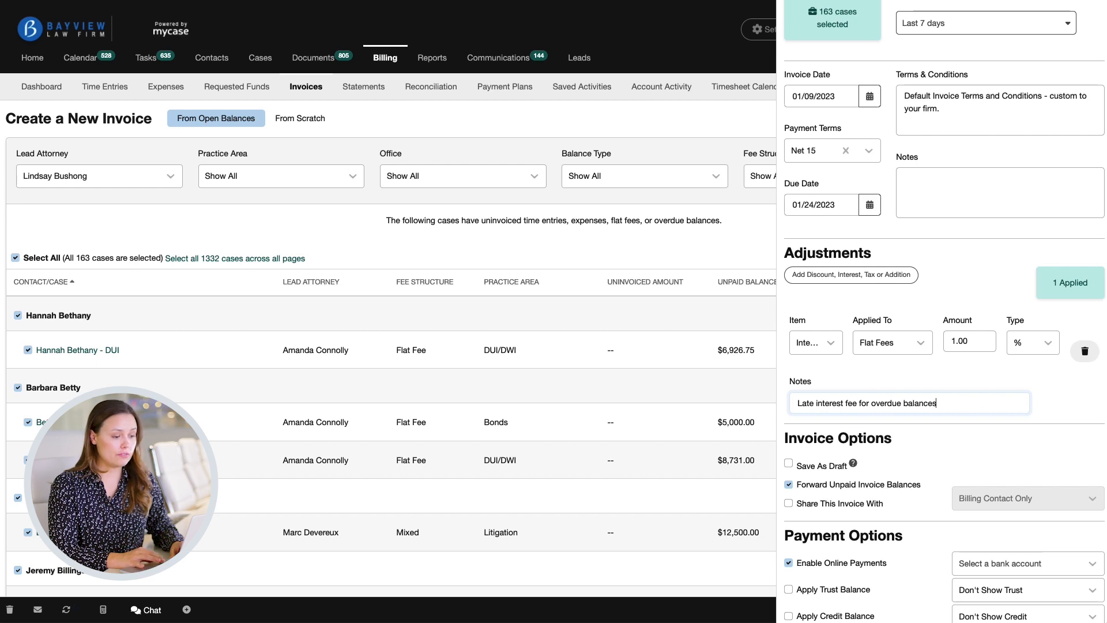
Share the invoices with All Case Contacts.
left_click(789, 504)
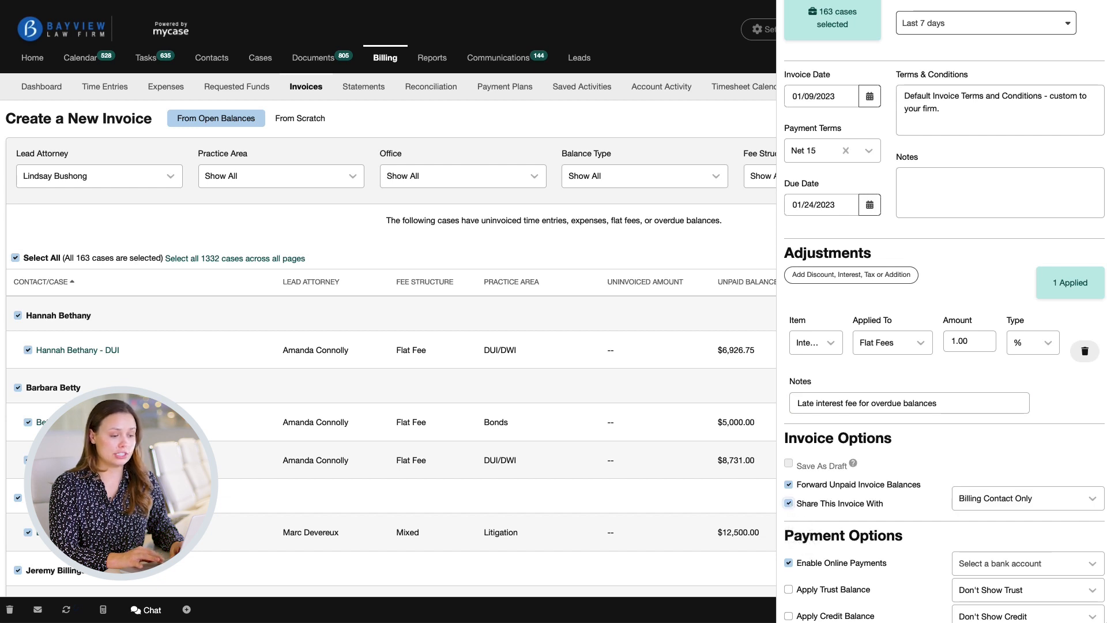
left_click(1093, 501)
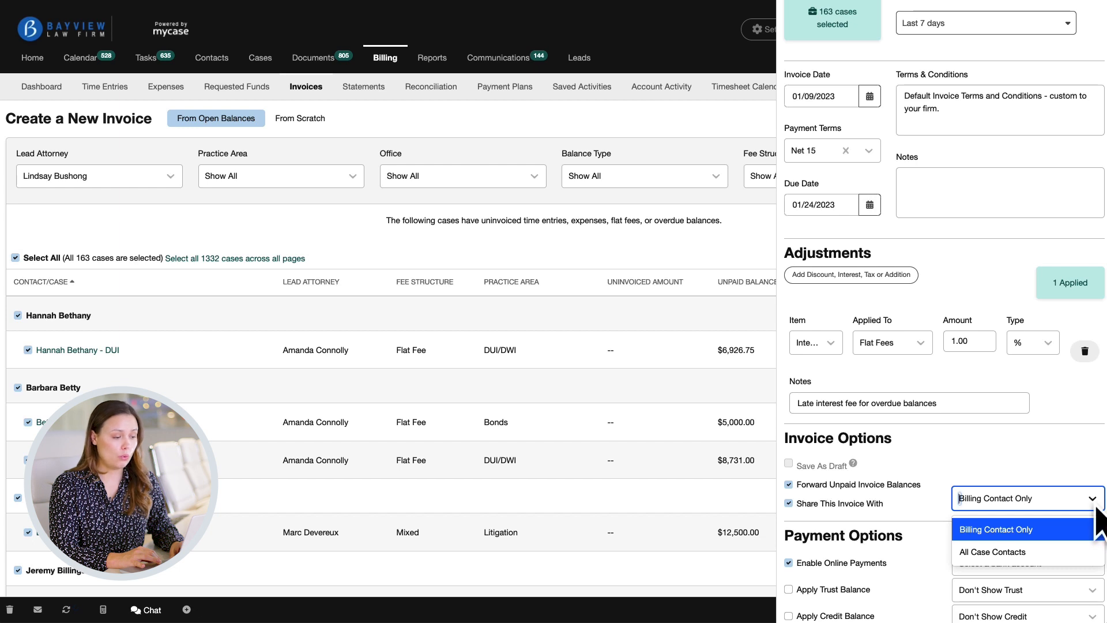
left_click(1082, 555)
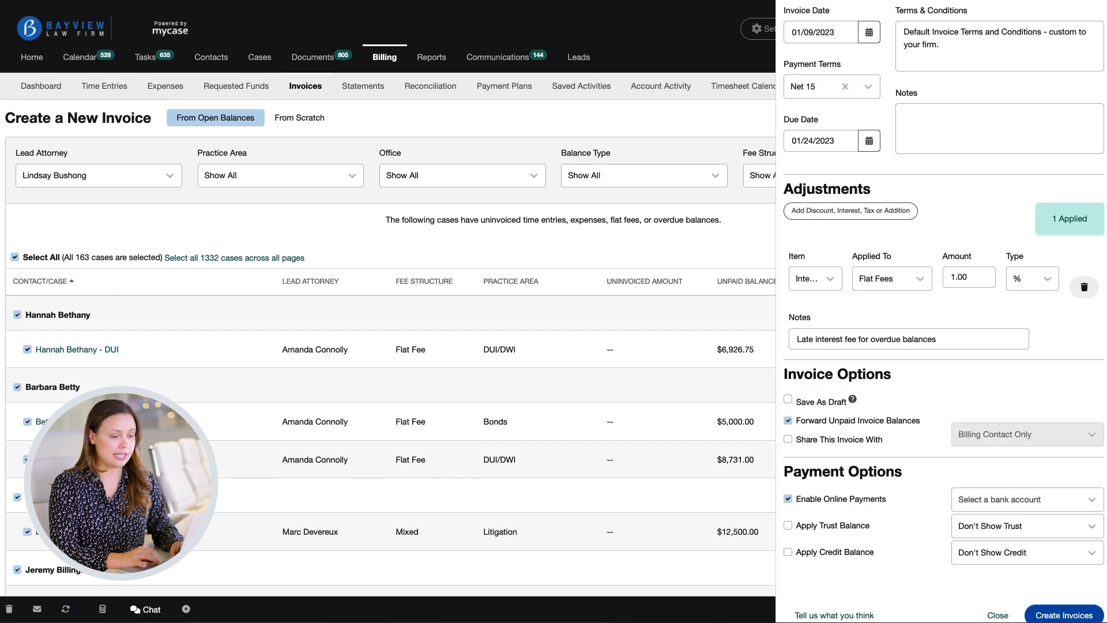
Save the invoices as drafts and set the online payments bank account to Operating.
left_click(788, 400)
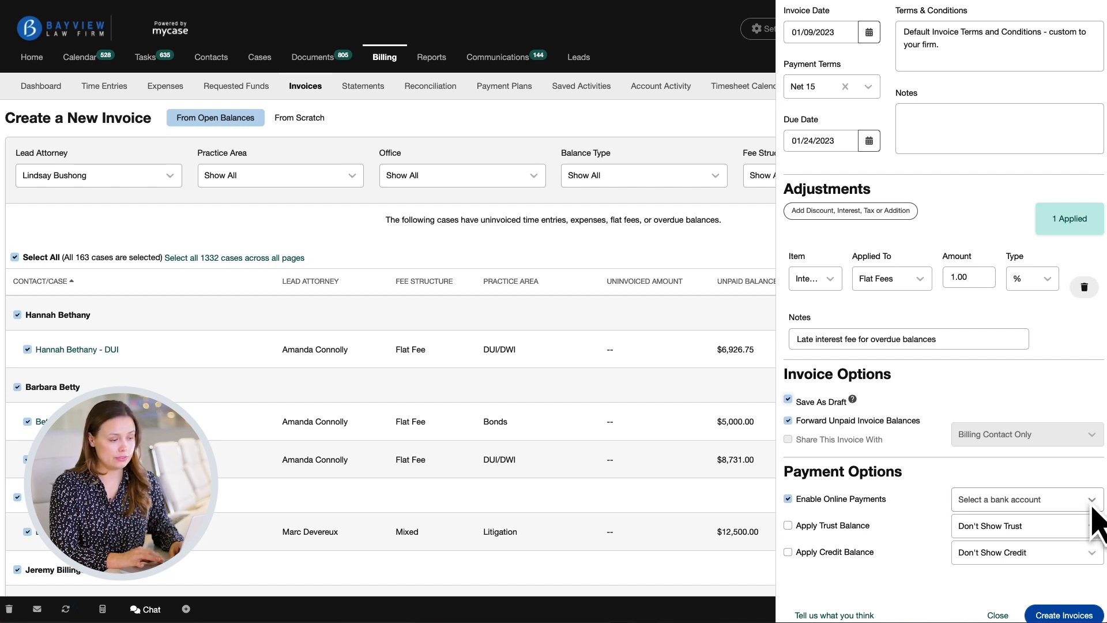
left_click(1091, 501)
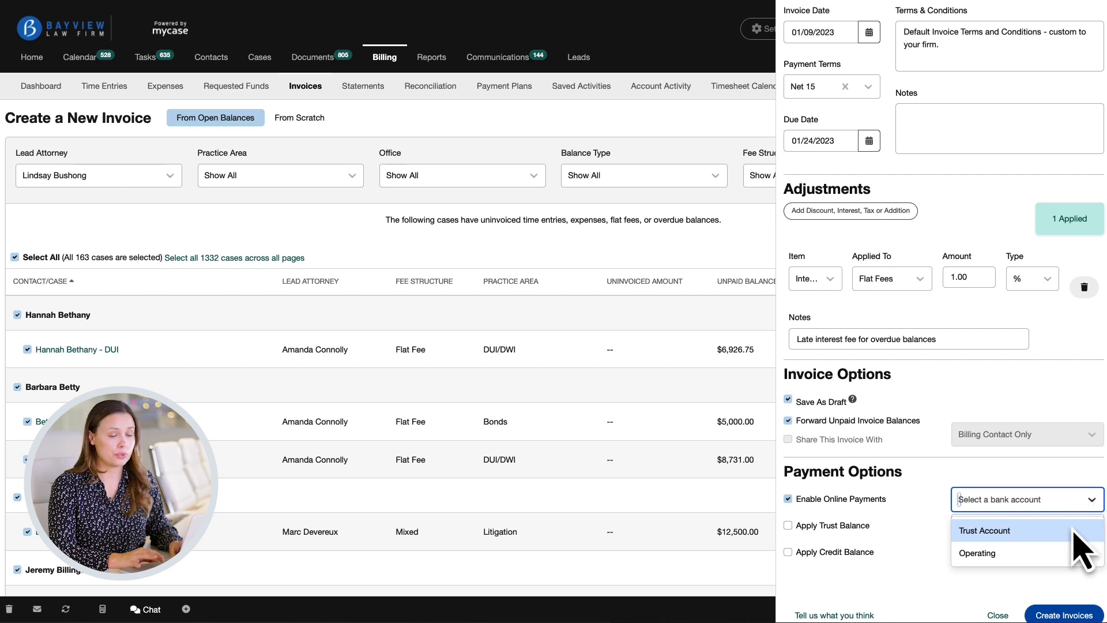
left_click(1060, 550)
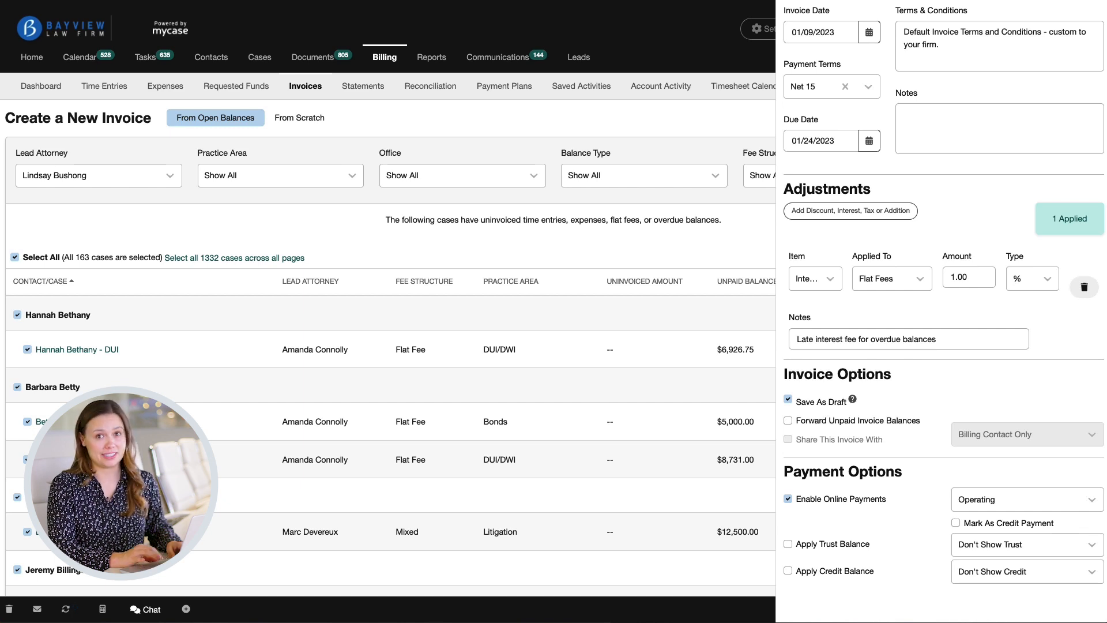
Enable applying trust and credit balances and choose how the trust balance is shown.
left_click(788, 544)
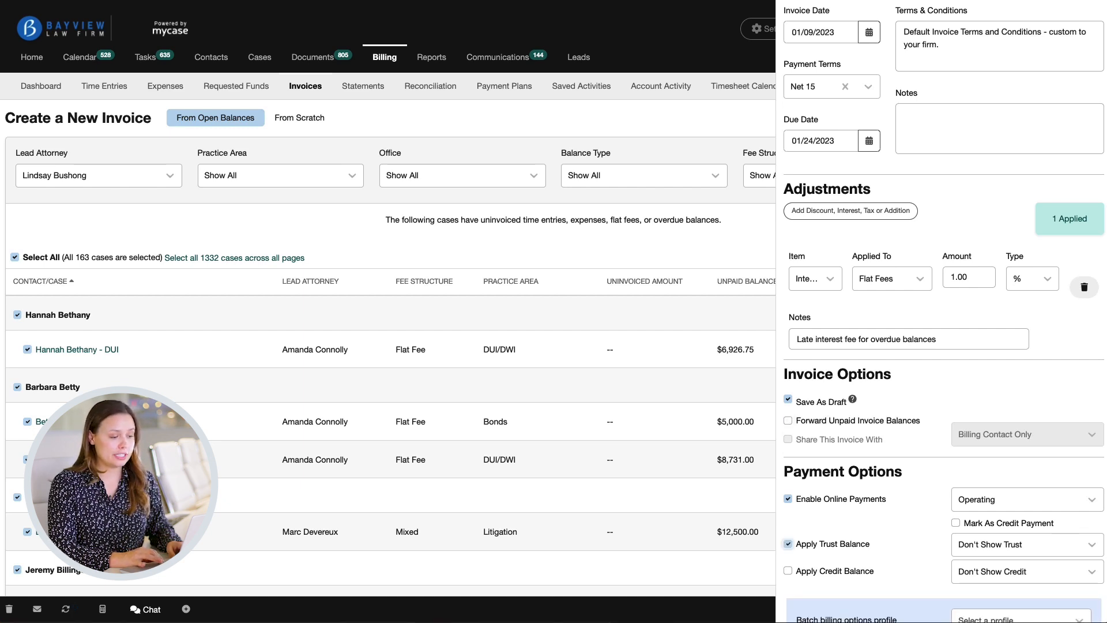
scroll(944, 311, "down", 5)
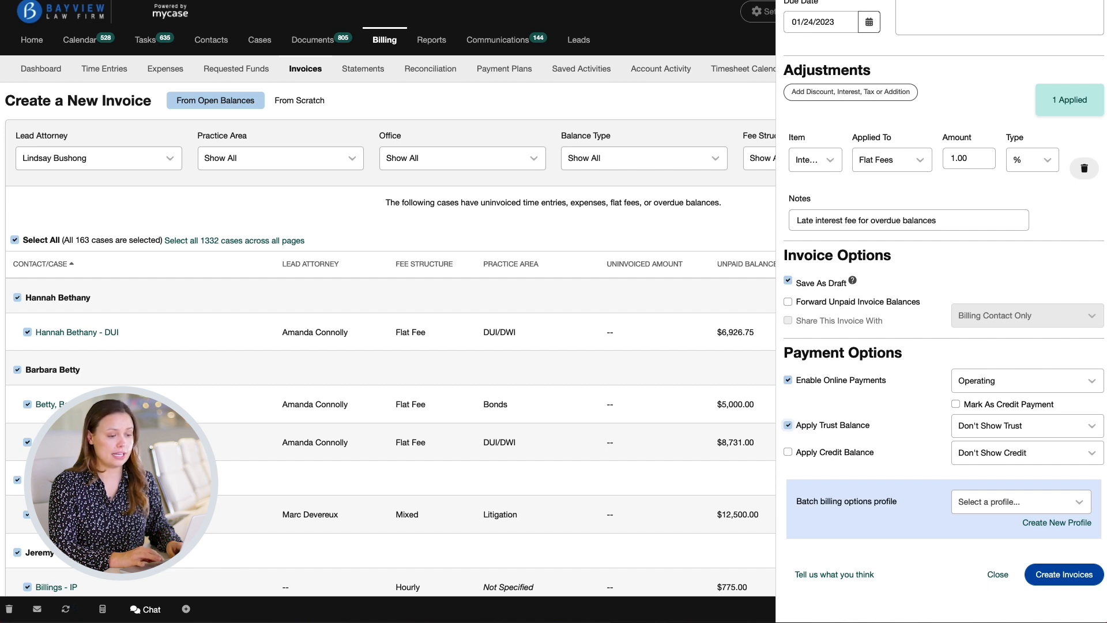
left_click(788, 452)
left_click(1092, 426)
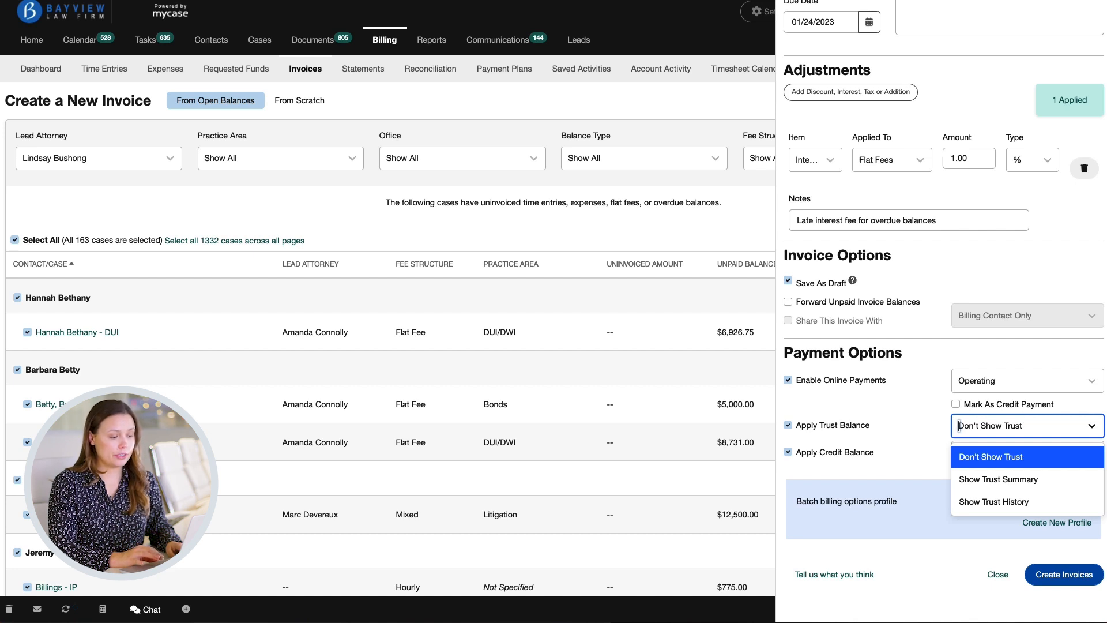
key("Return")
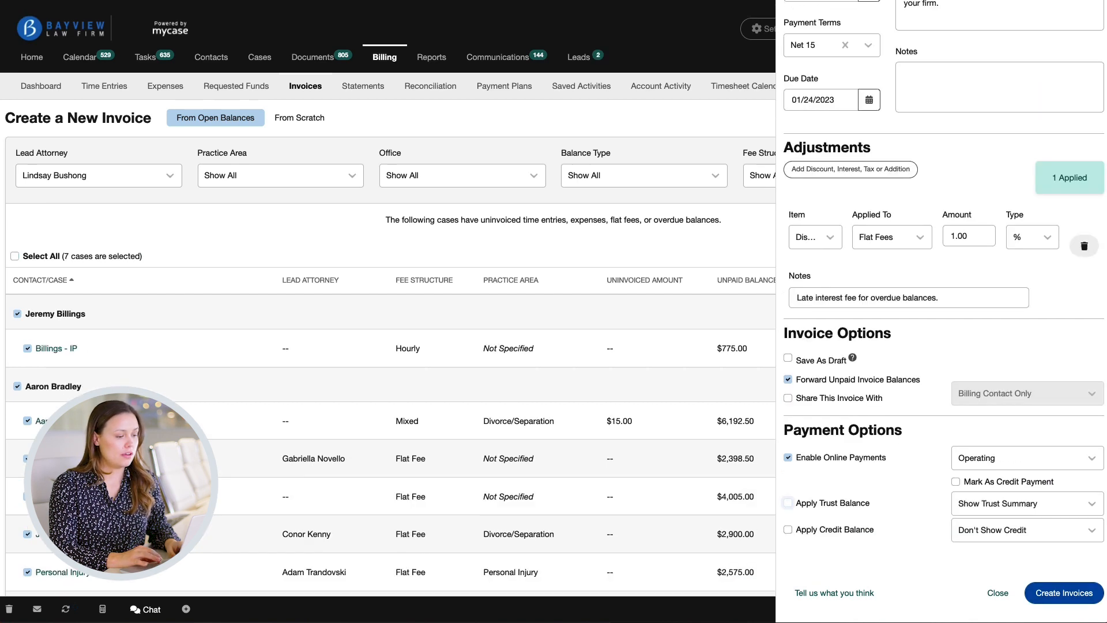
Create the batch invoices and view the generated bills.
left_click(1066, 593)
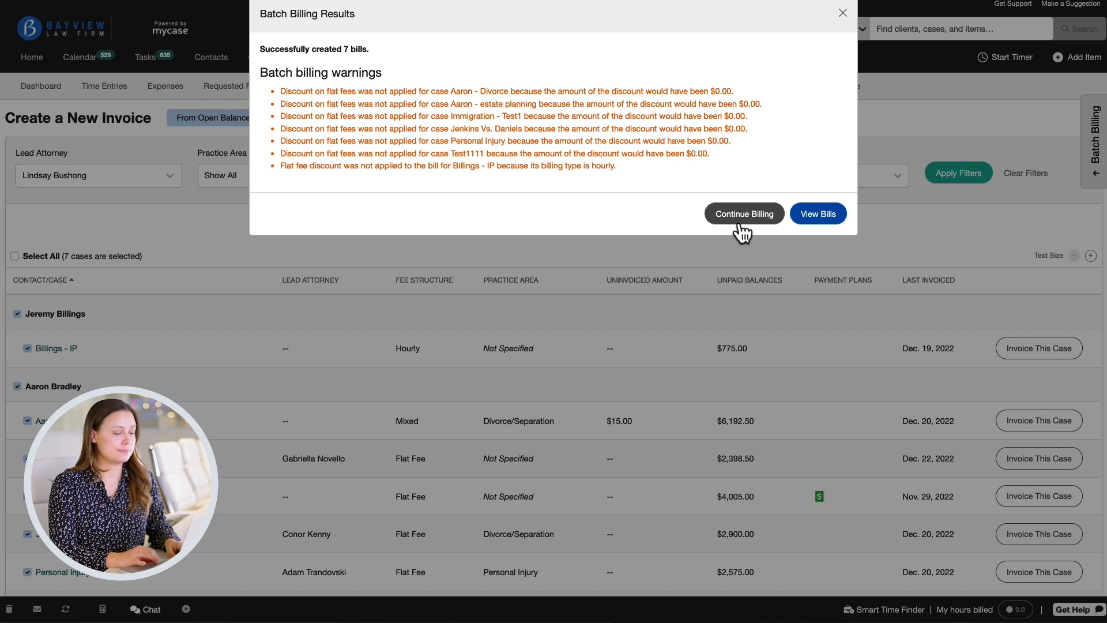
left_click(817, 214)
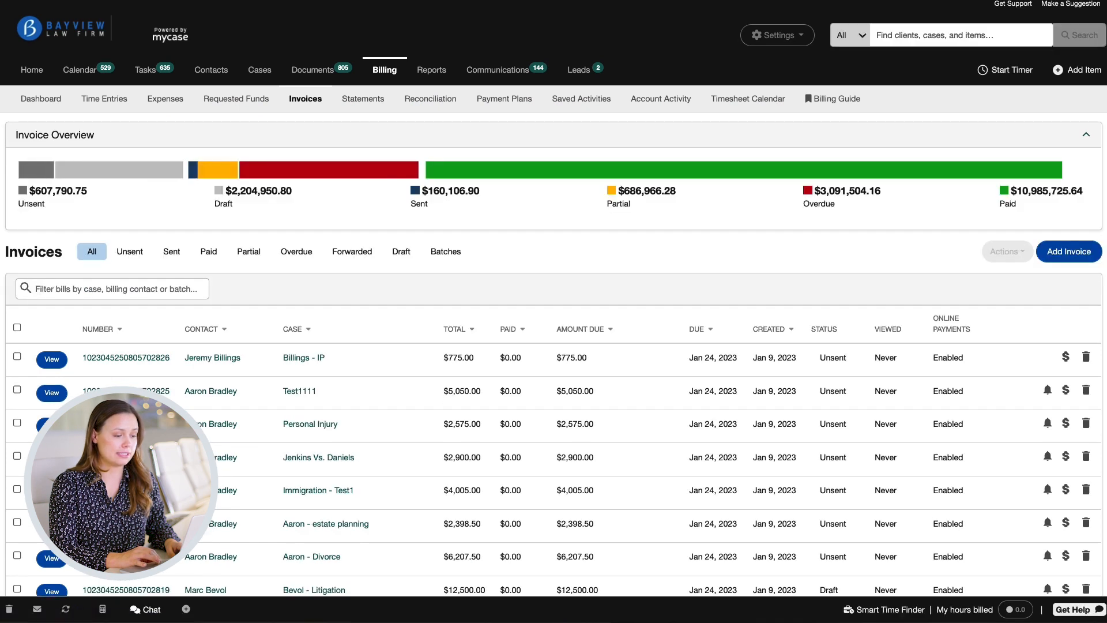
Open the newest batch, Jan 09, 2023 - 06, from the invoice batches list.
left_click(456, 257)
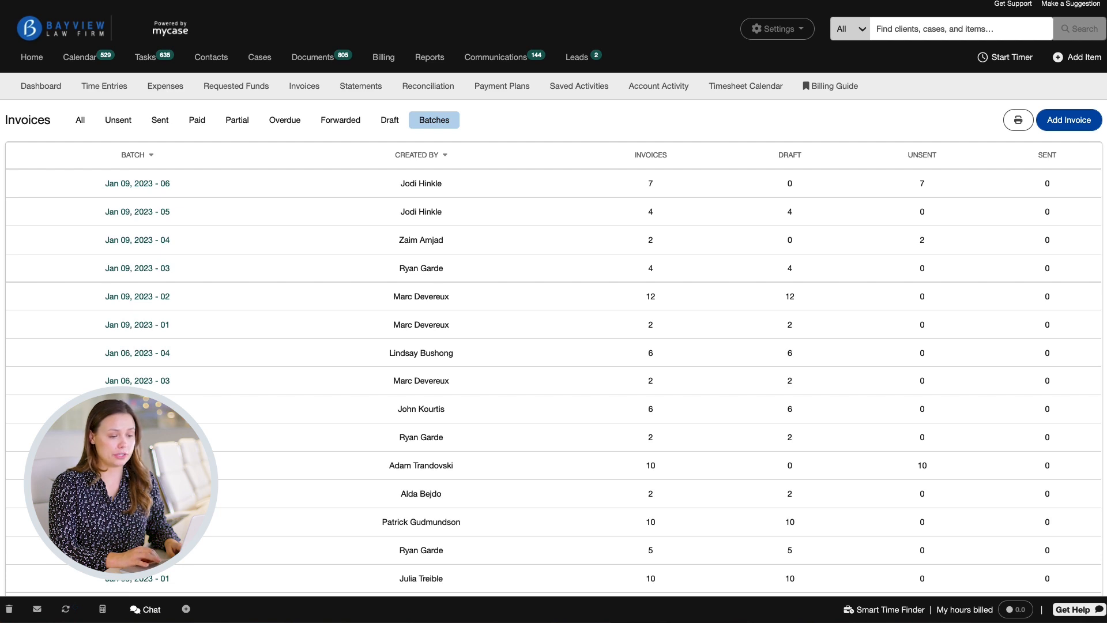
left_click(160, 186)
Select the first invoice and open the bulk actions menu without applying an action.
left_click(17, 356)
left_click(1023, 257)
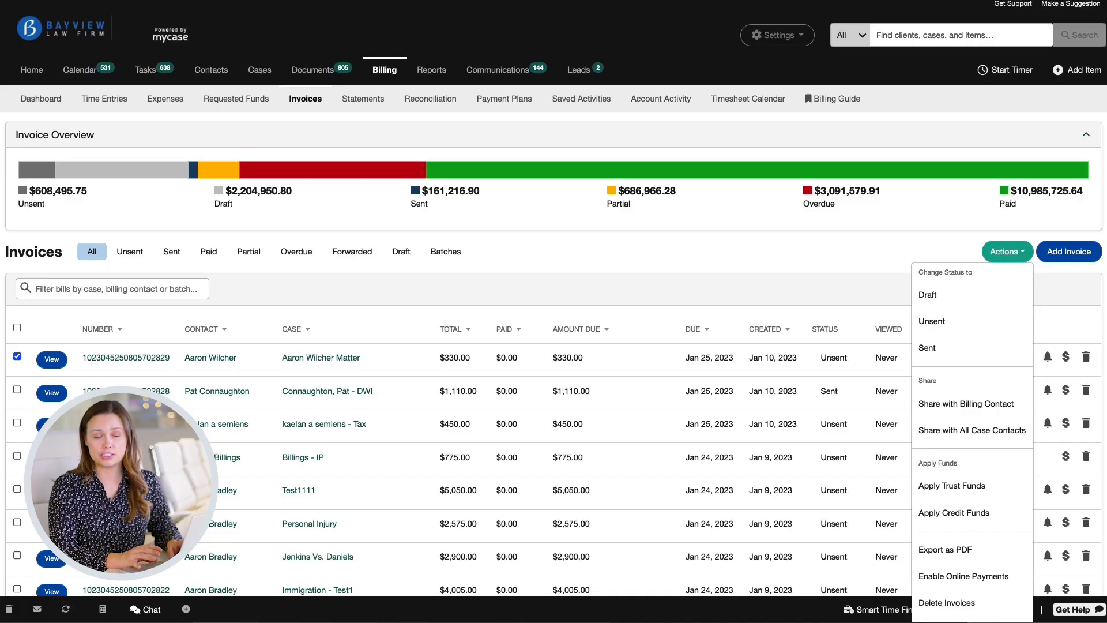
left_click(1007, 251)
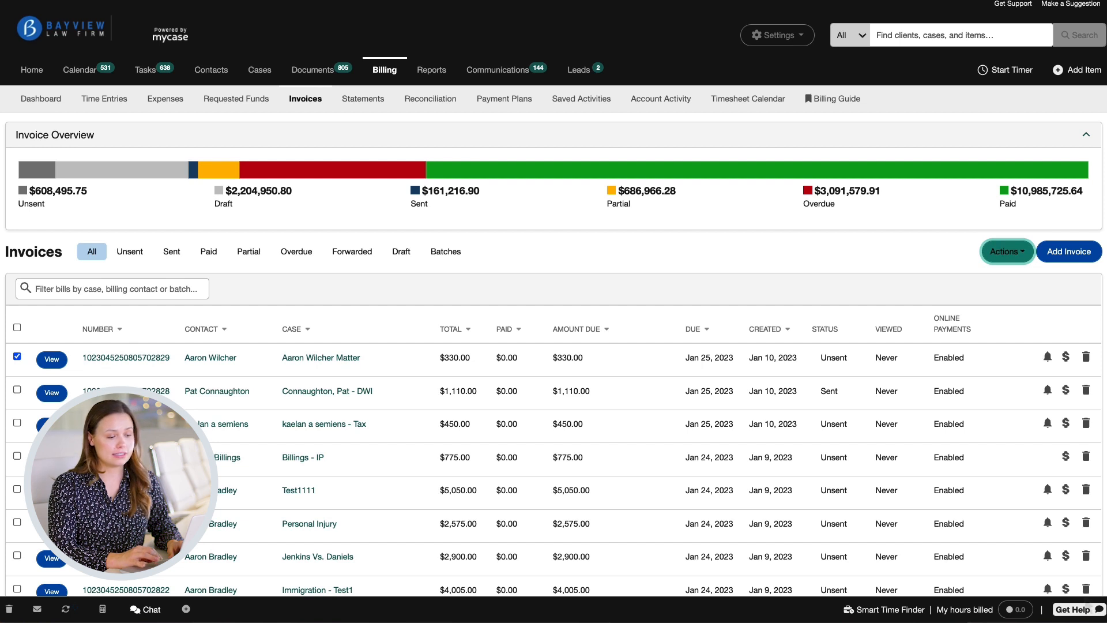
Open the help panel and search for 'Batch Invoicing'.
left_click(1086, 611)
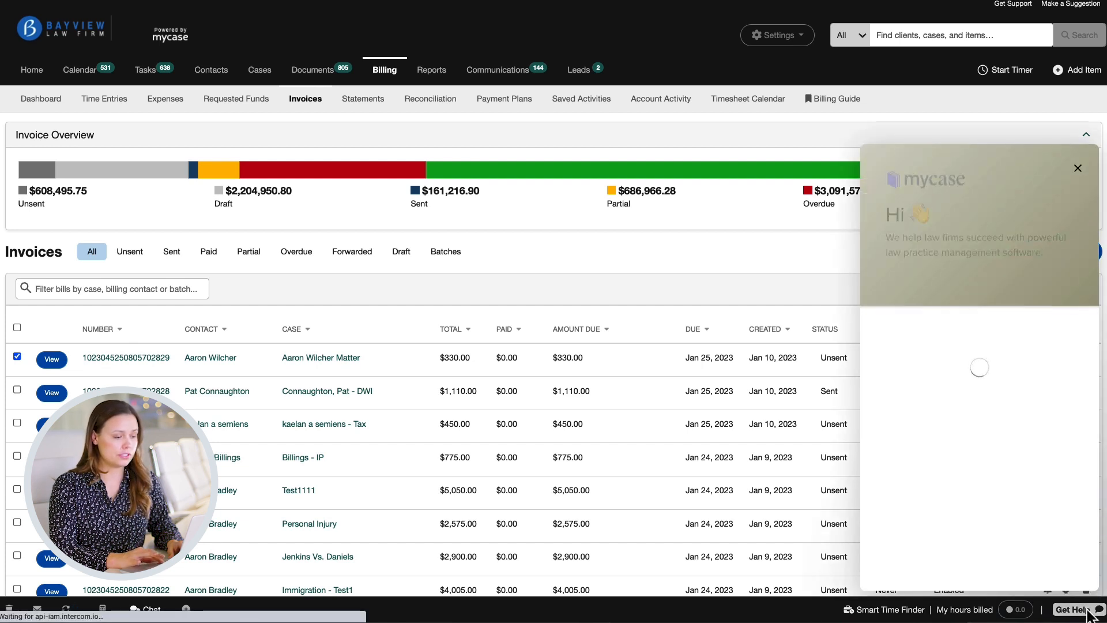
left_click(978, 482)
type("Batch Invoicing")
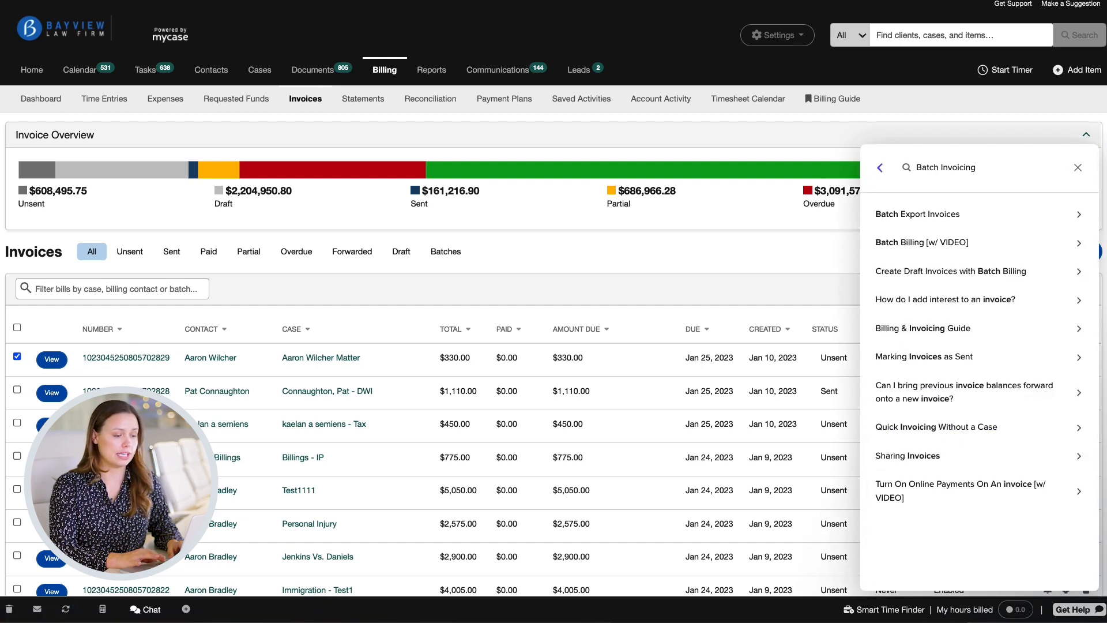